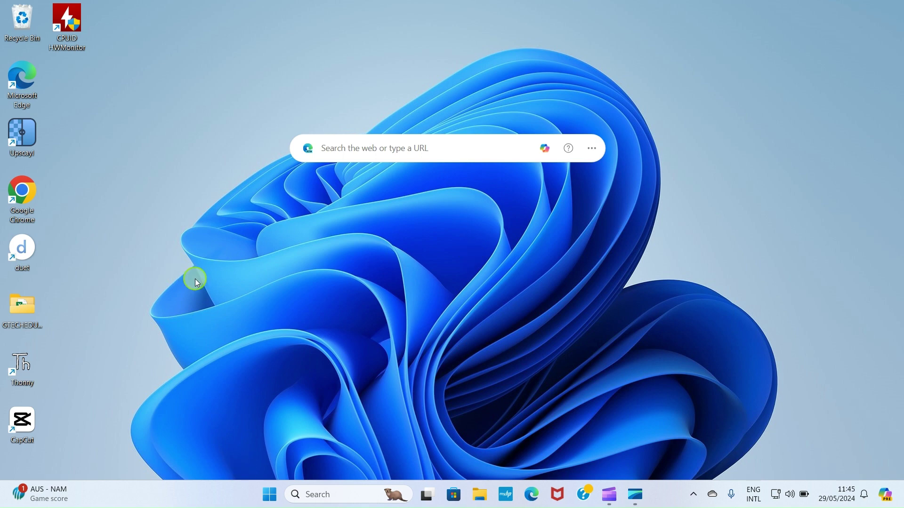
- Launch Chrome, search for Microsoft Copilot and open copilot.microsoft.com from the results
double_click(24, 197)
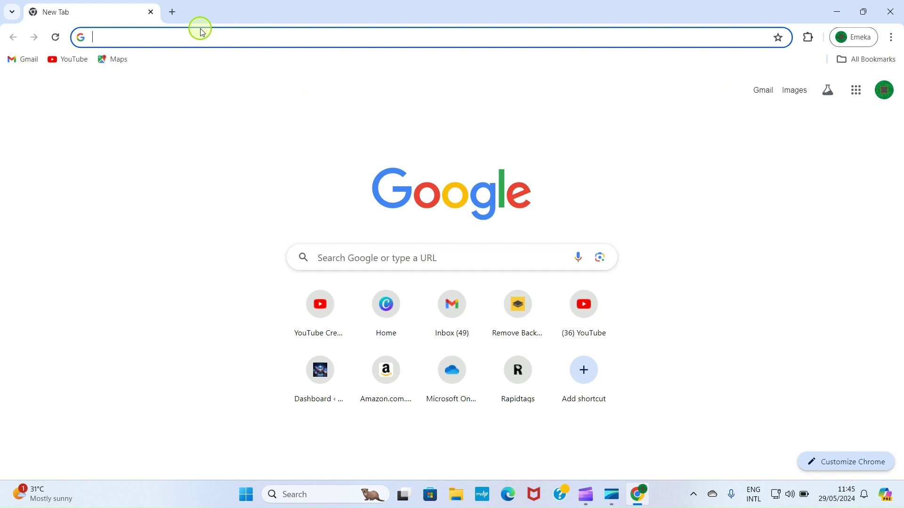
type("M")
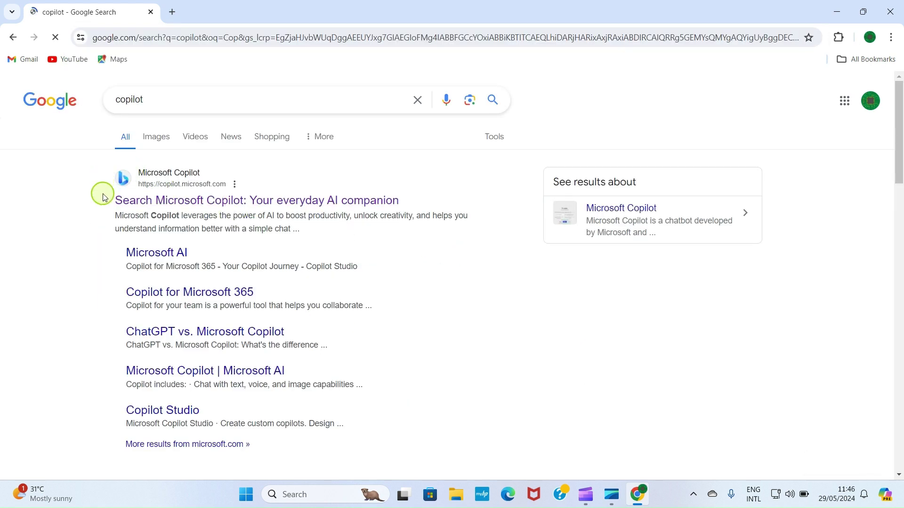
left_click(142, 206)
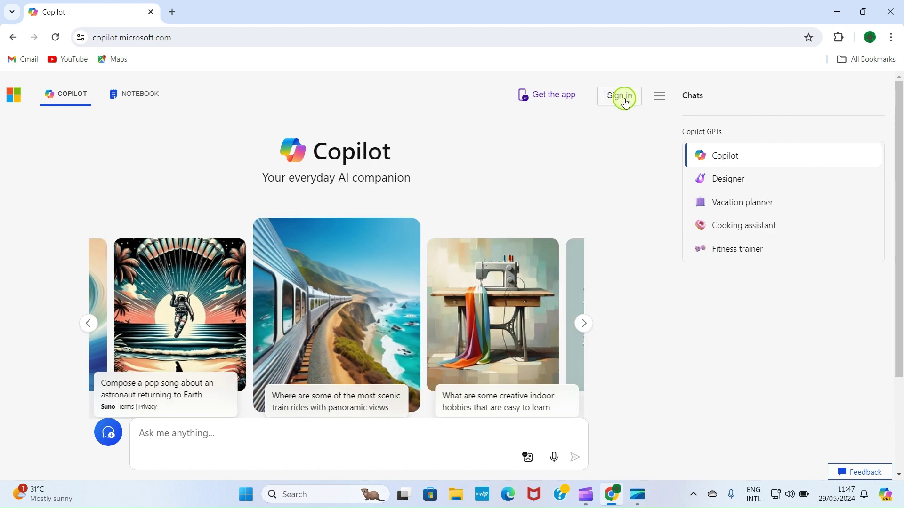
scroll(489, 324, "down", 3)
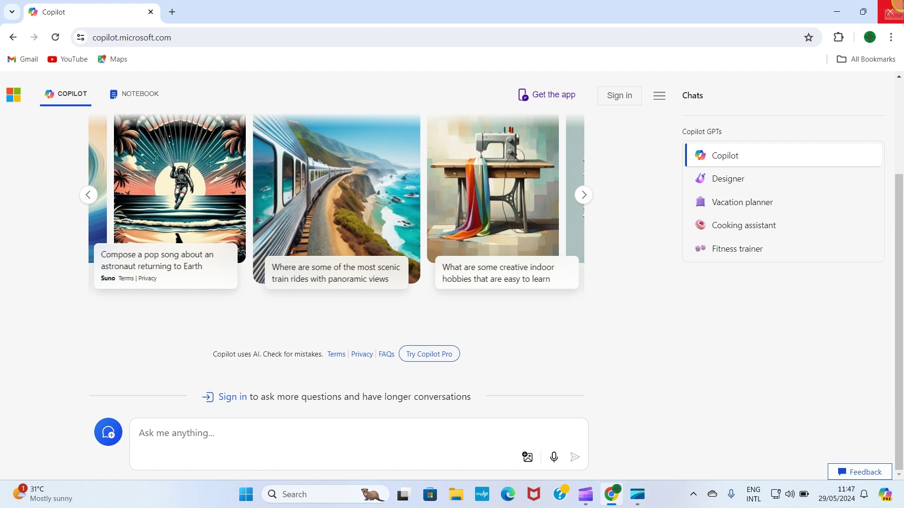
- Close Chrome and submit the bookshelf, gadgets and table-lamp video wall prompt to Copilot in Windows
left_click(892, 11)
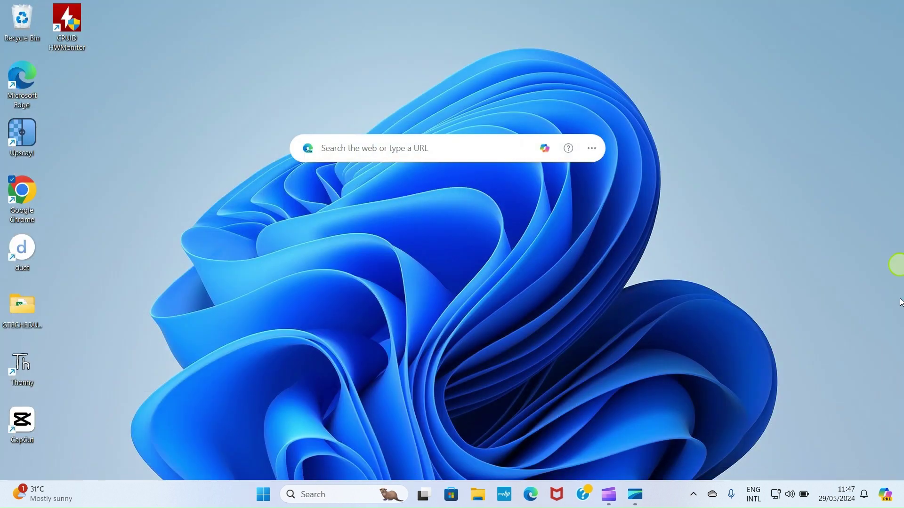
left_click(887, 495)
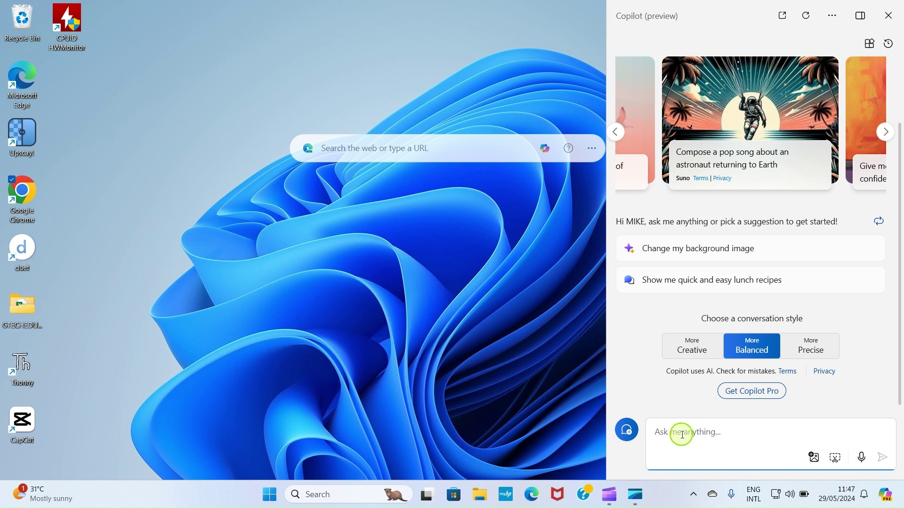
type("Design a beautiful looking wall for a youtube video with good BG light let there be book shelve at the left and computer and phone gadgets at the right with a lamp on a table.")
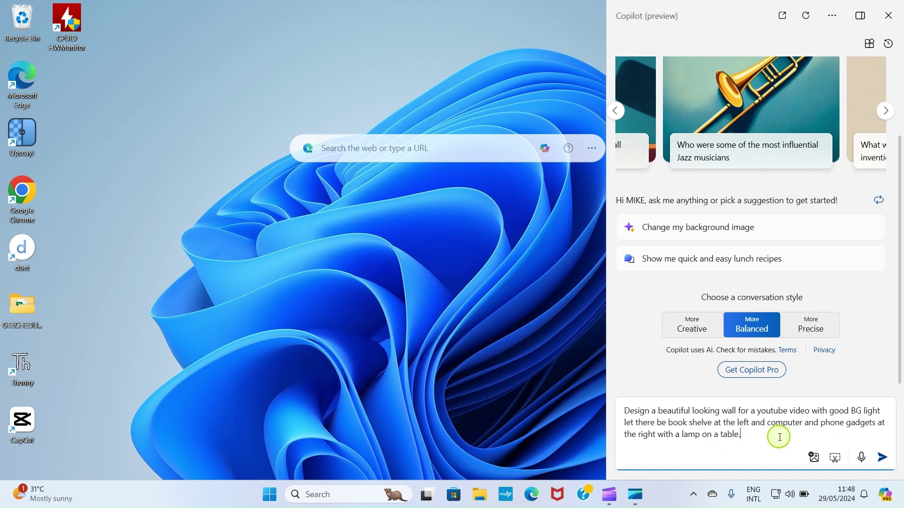
left_click(882, 457)
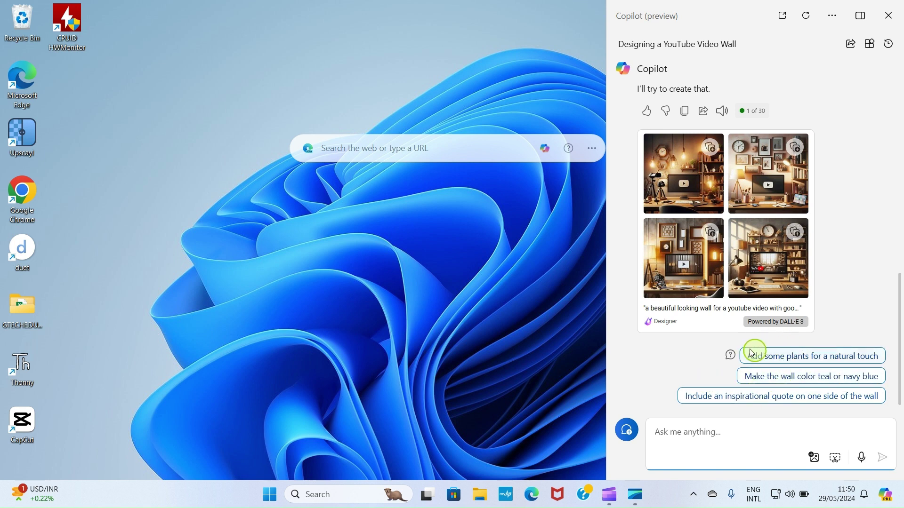
- Choose the 'Add some plants for a natural touch' suggestion to regenerate the wall images
left_click(782, 357)
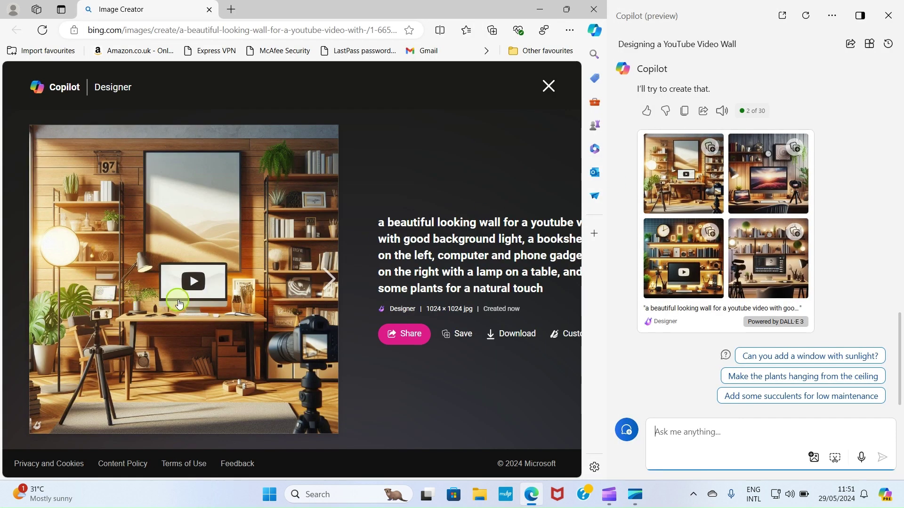
- Browse the generated images to the neon-lit bookshelf one and download it as a JPEG
left_click(323, 279)
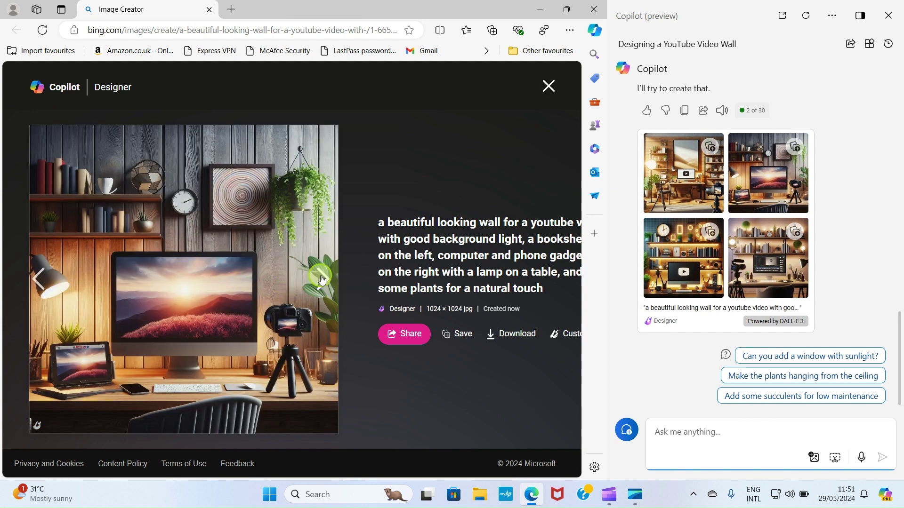
left_click(322, 279)
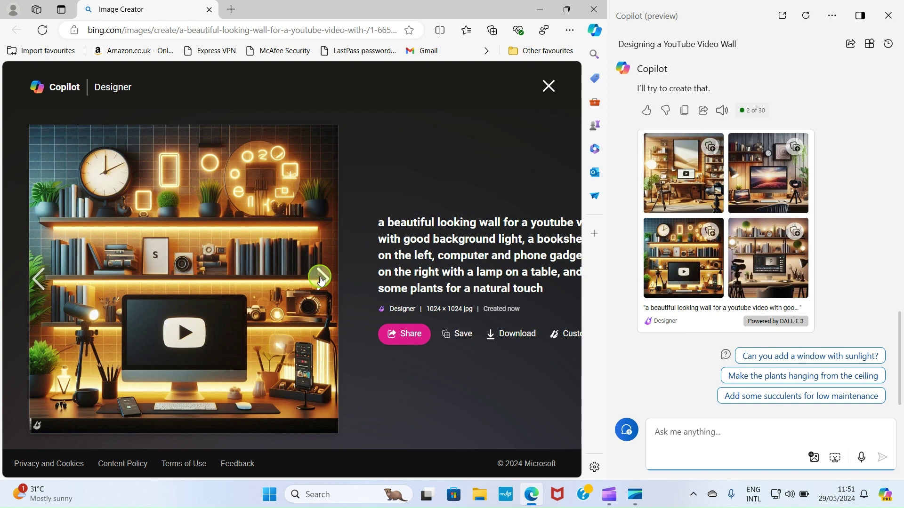
left_click(320, 277)
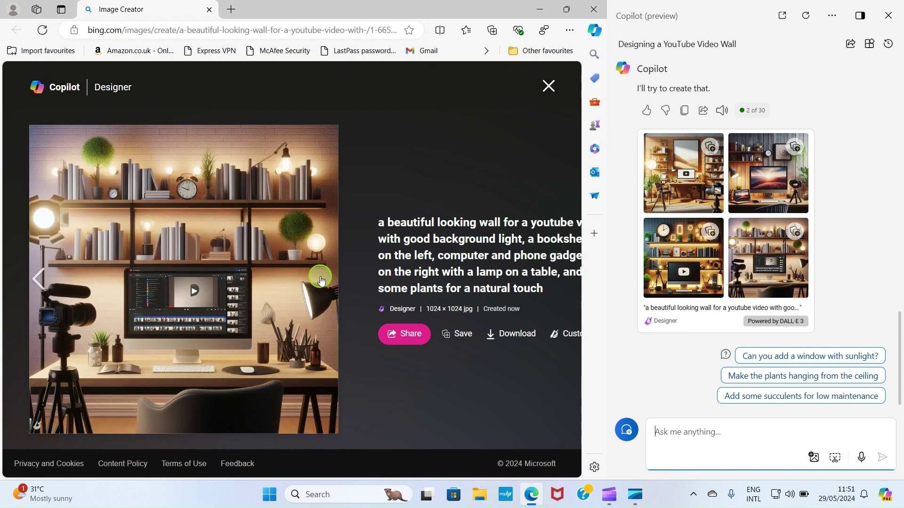
left_click(49, 281)
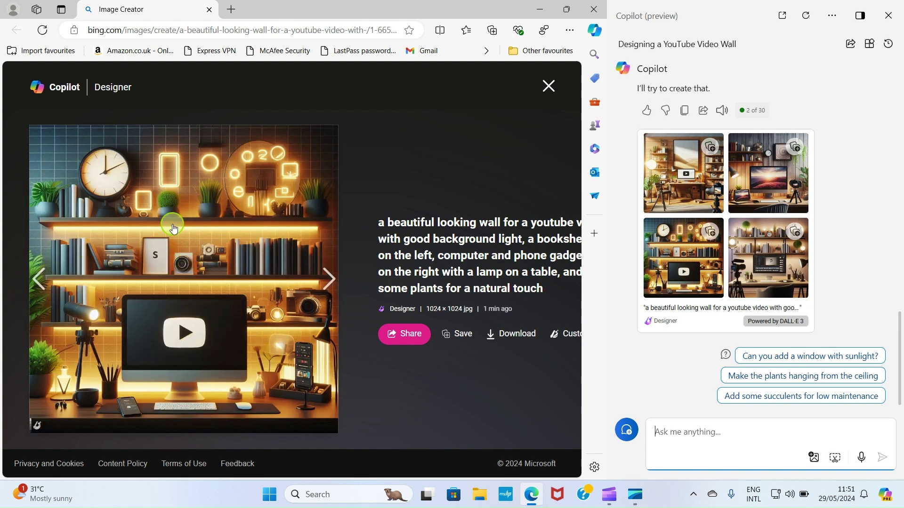
left_click(518, 335)
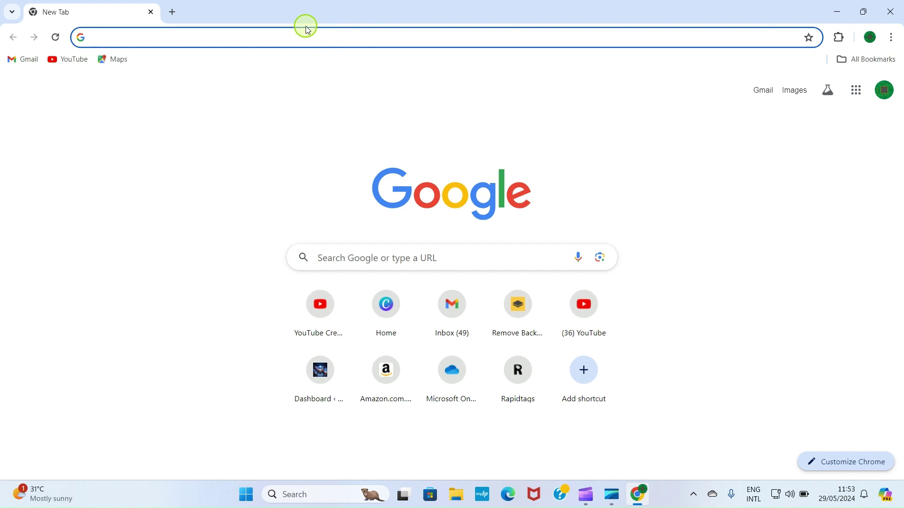
- Rerun the earlier capcut search from the address bar and open the CapCut website
type("c")
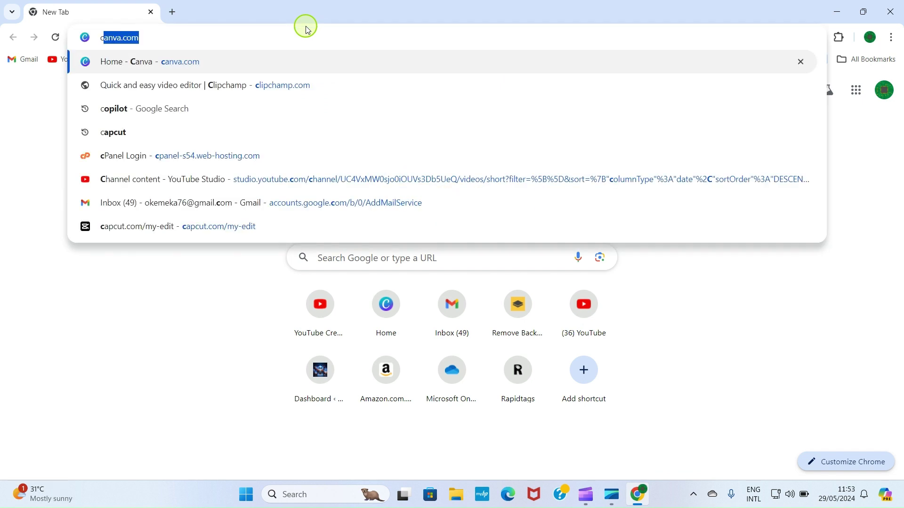
left_click(249, 133)
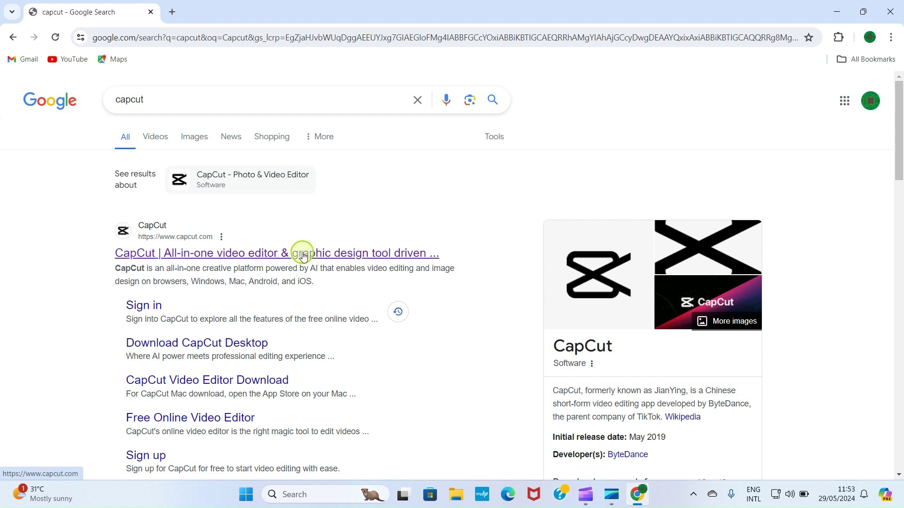
left_click(216, 258)
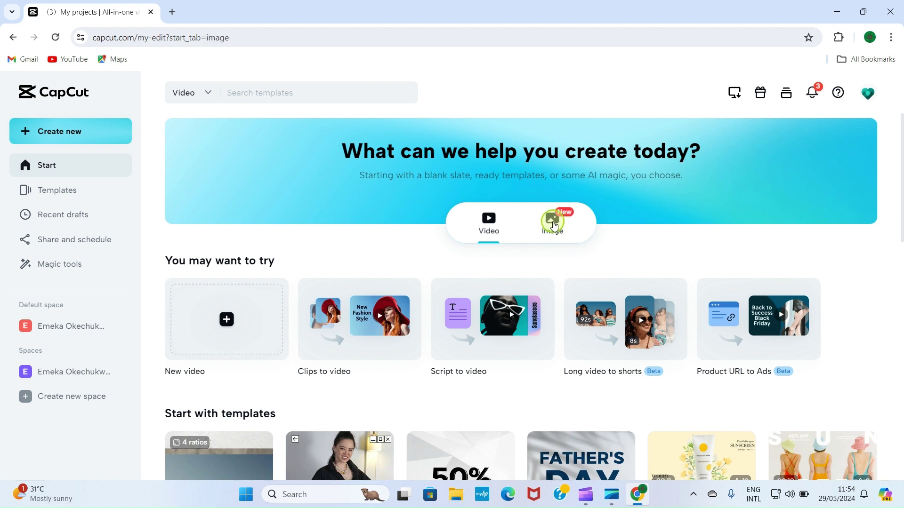
- Switch CapCut to image creation and open the Upload options for the new image
left_click(553, 226)
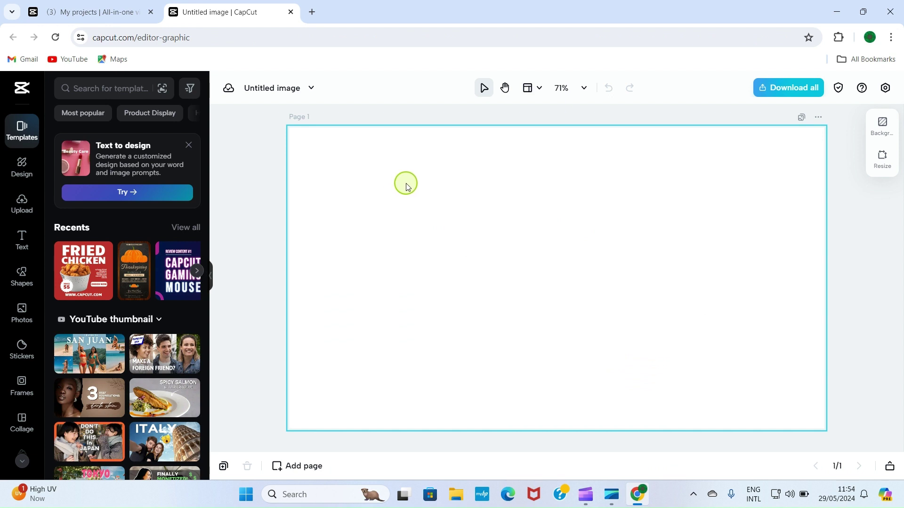
left_click(22, 204)
mouse_move(117, 136)
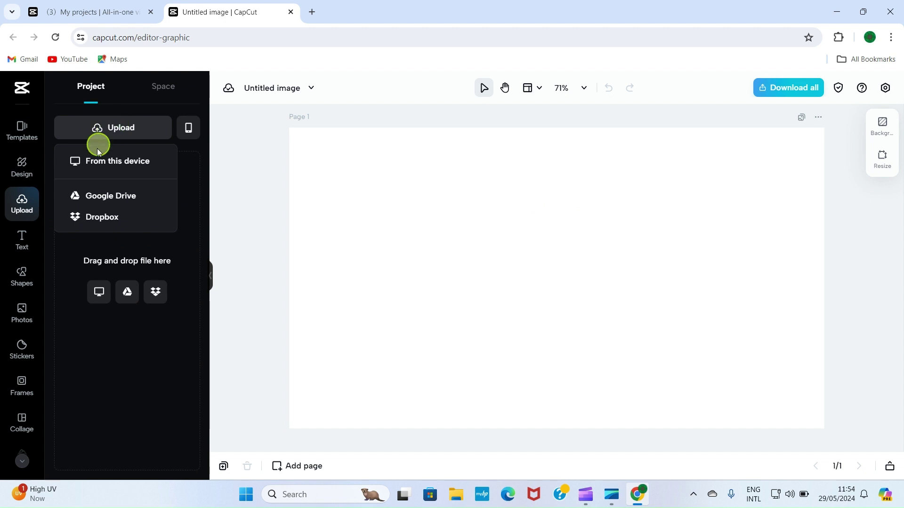
- Upload BGCAPCUT.jpeg from Downloads, place it on the canvas and stretch it to fill the page
left_click(117, 162)
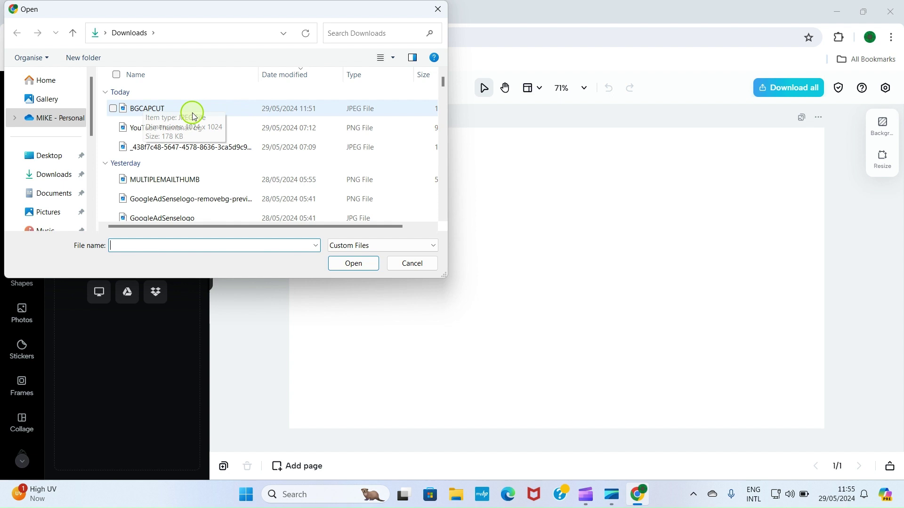
left_click(144, 113)
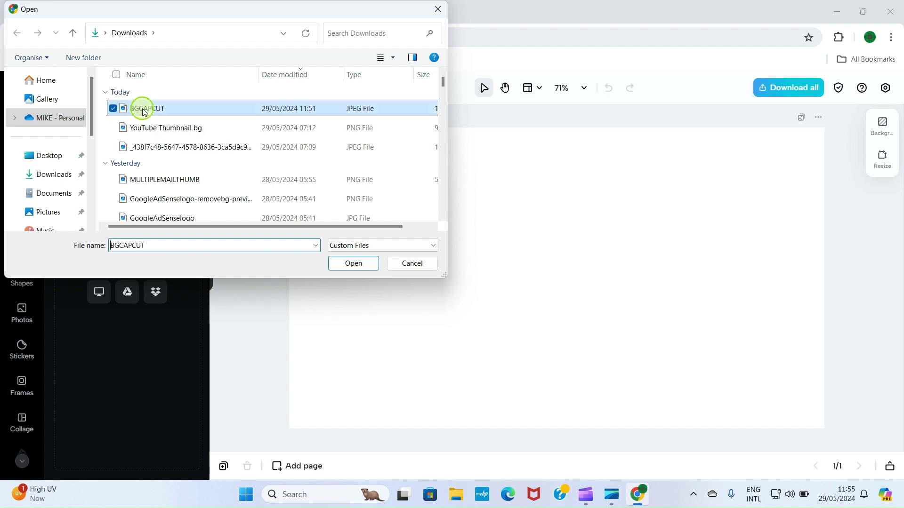
left_click(353, 264)
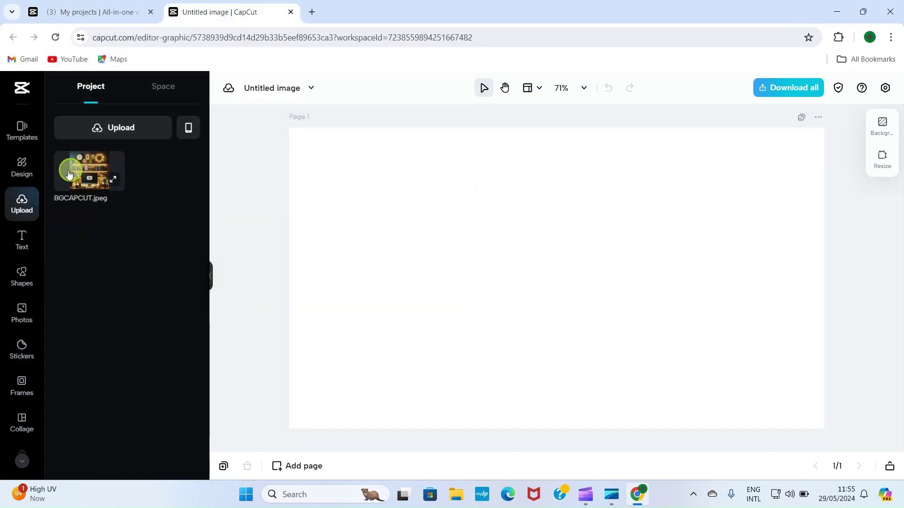
left_click(78, 172)
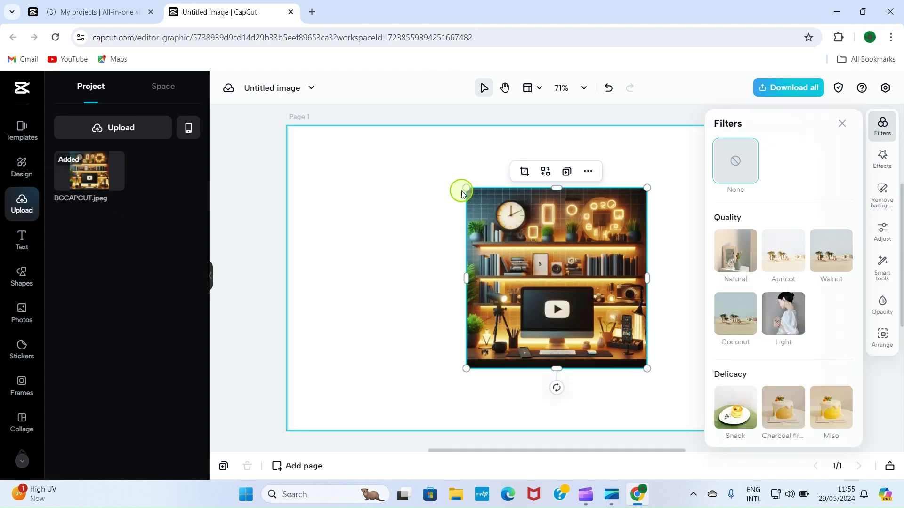
left_click_drag(475, 193, 467, 189)
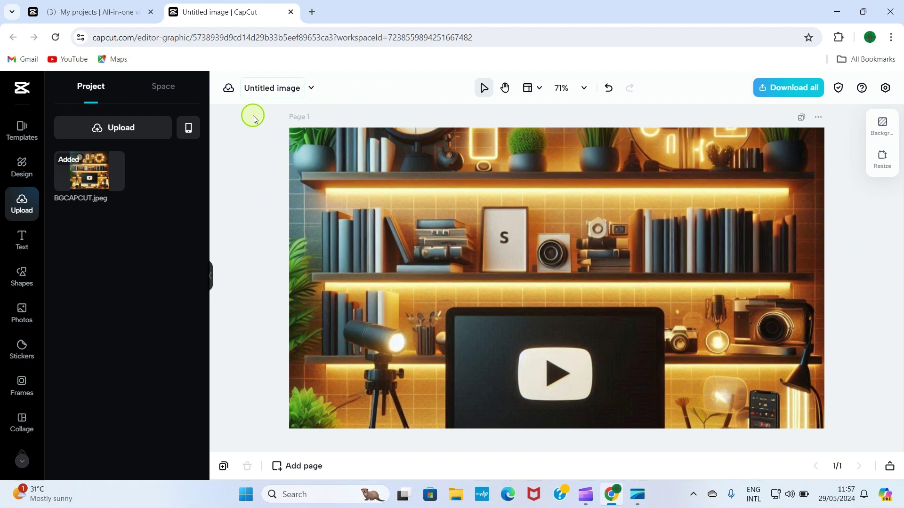
- Rename the image design to NEWBG
left_click(275, 88)
type("NEWBG")
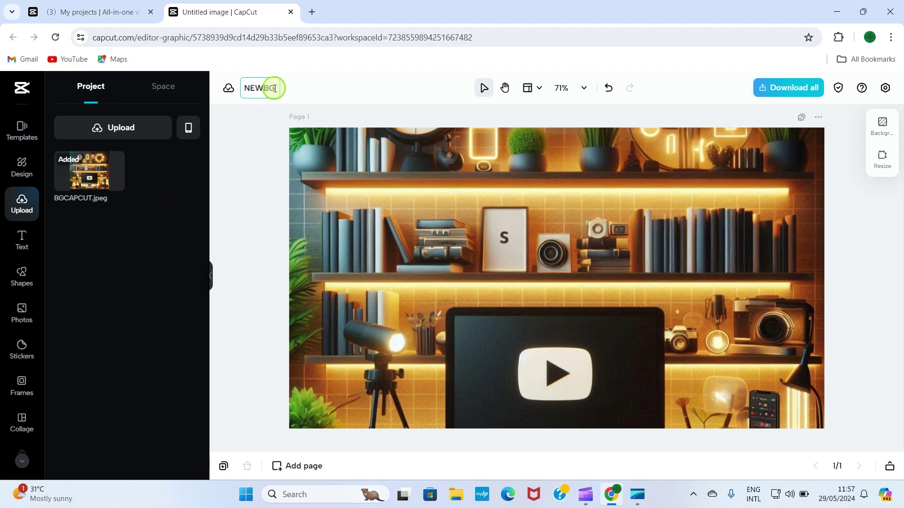
left_click(262, 176)
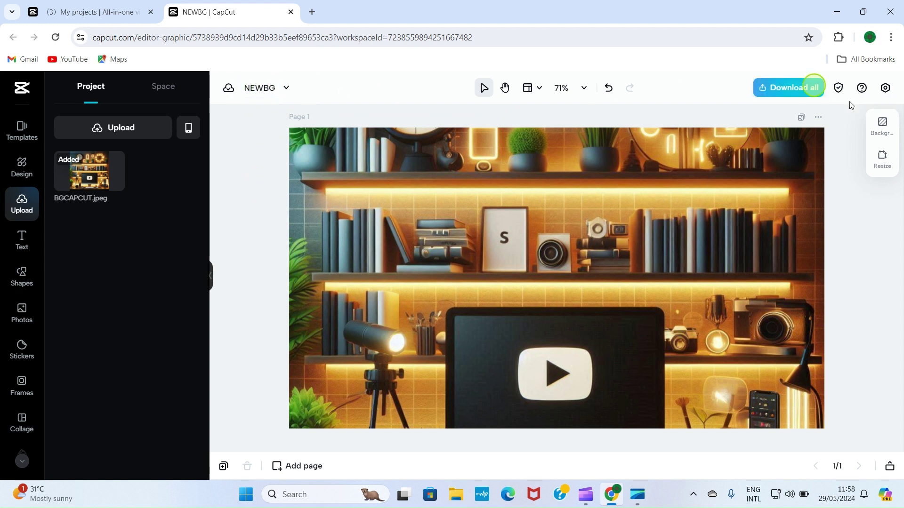
- Download the design as NEWBG.jpeg, then start a new empty video project
left_click(789, 90)
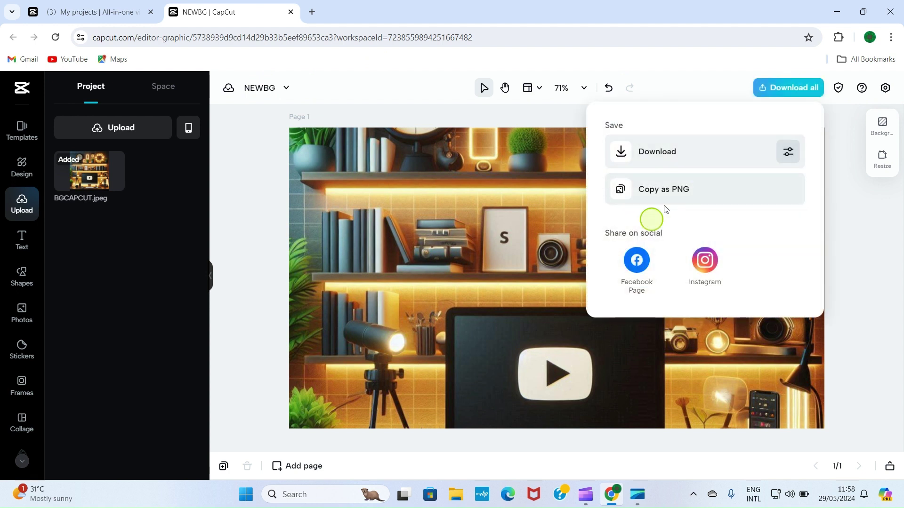
left_click(685, 151)
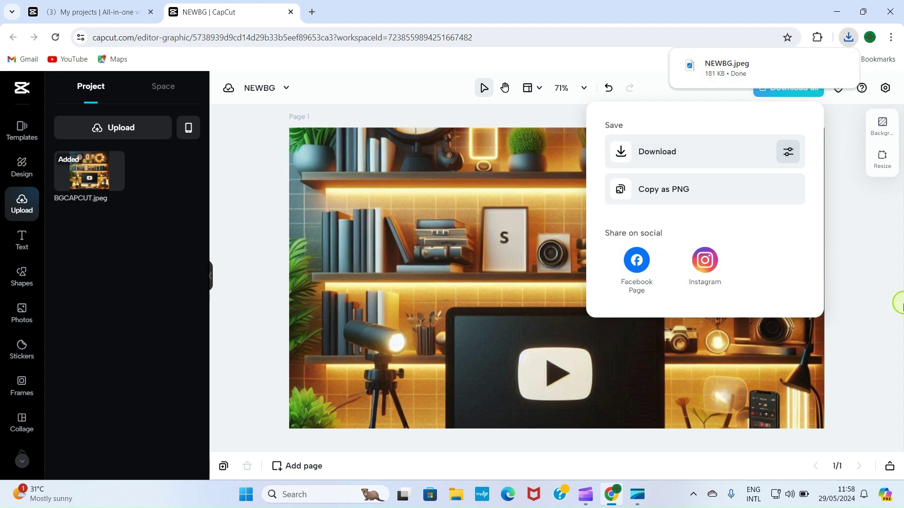
left_click(867, 300)
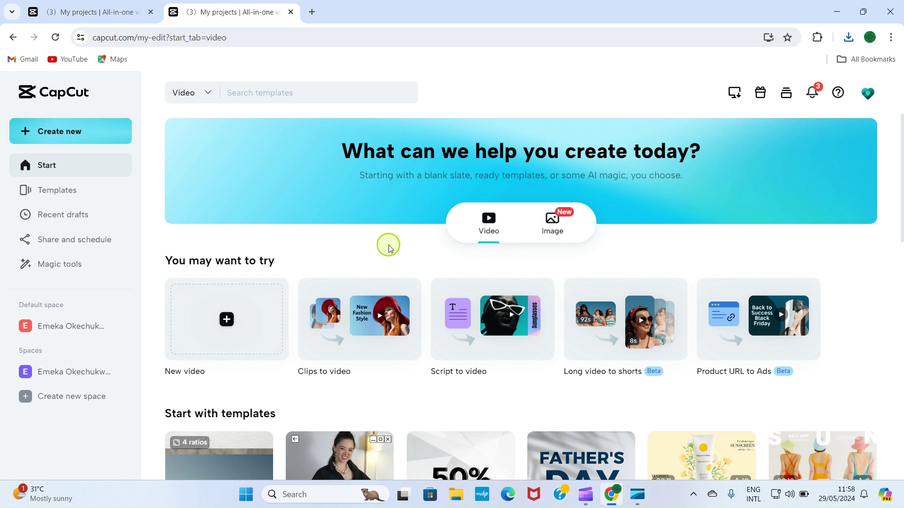
left_click(226, 332)
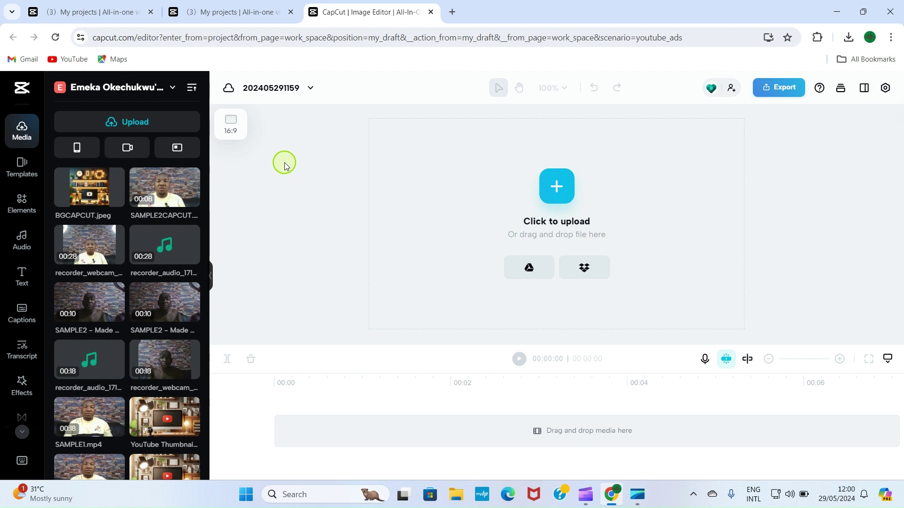
- Upload NEWBG.jpeg and SAMPLE1.mp4 together from the Downloads folder
left_click(131, 123)
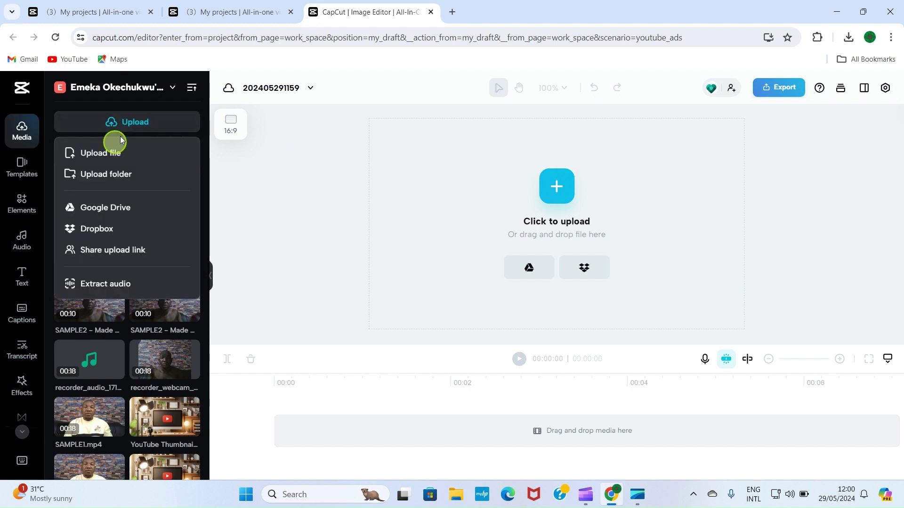
left_click(101, 155)
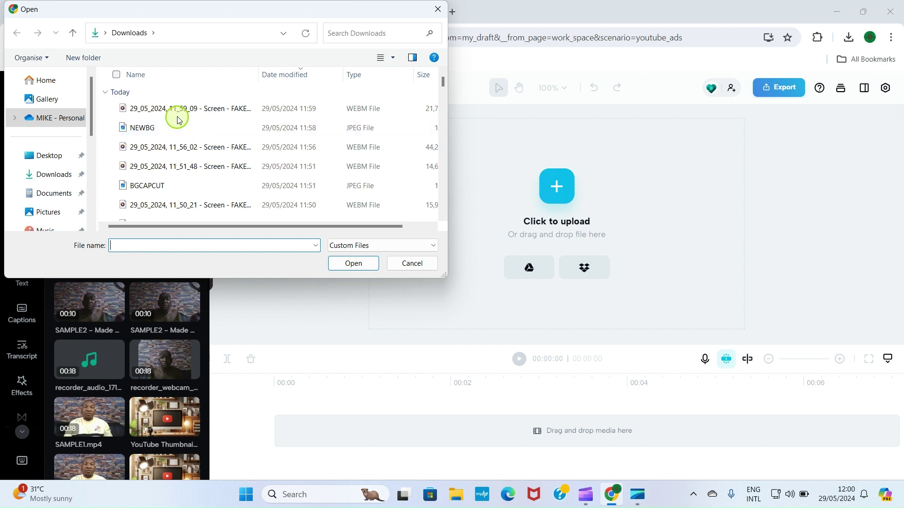
left_click(113, 131)
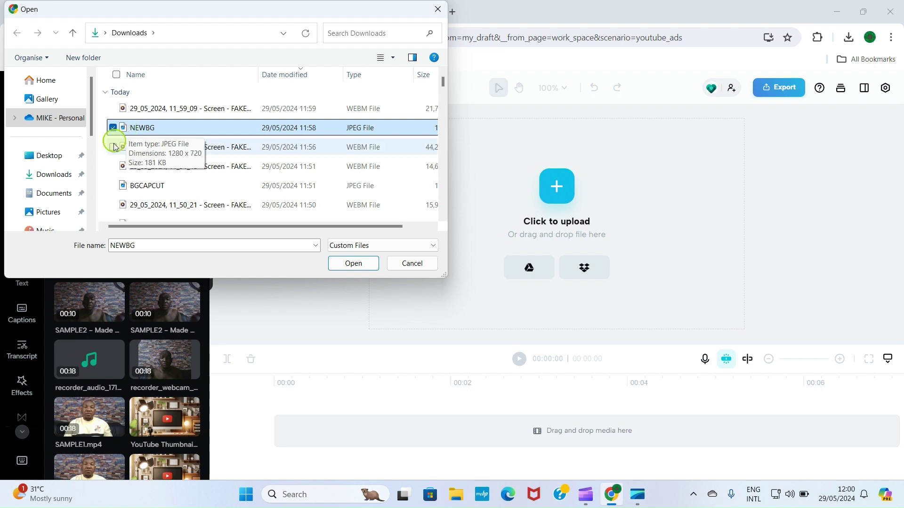
scroll(115, 191, "down", 2)
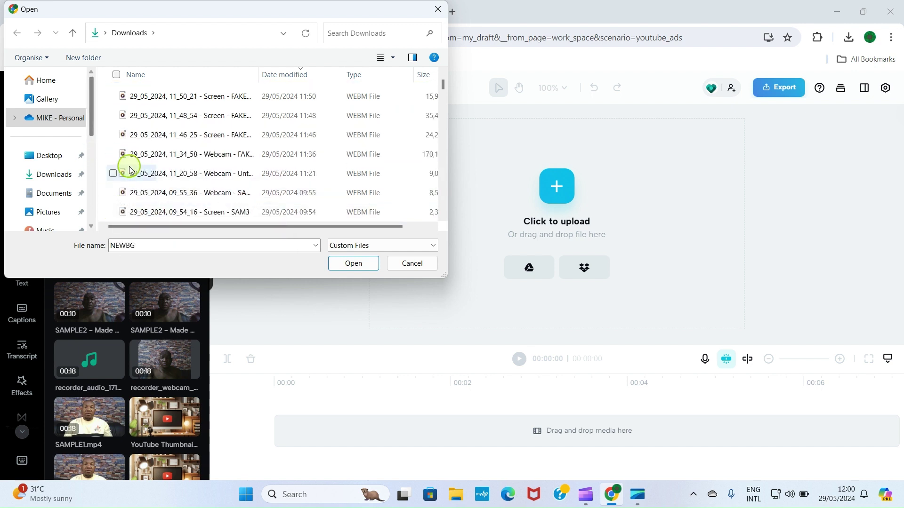
scroll(118, 195, "down", 2)
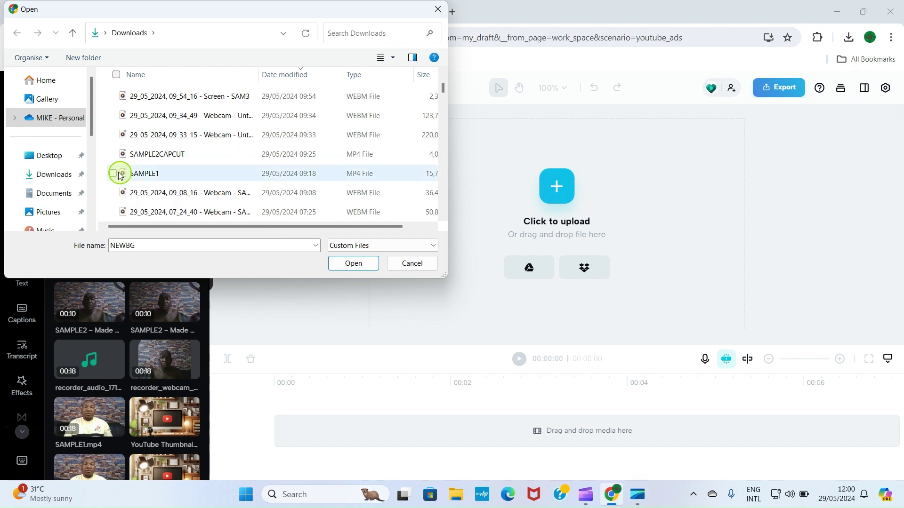
left_click(115, 174)
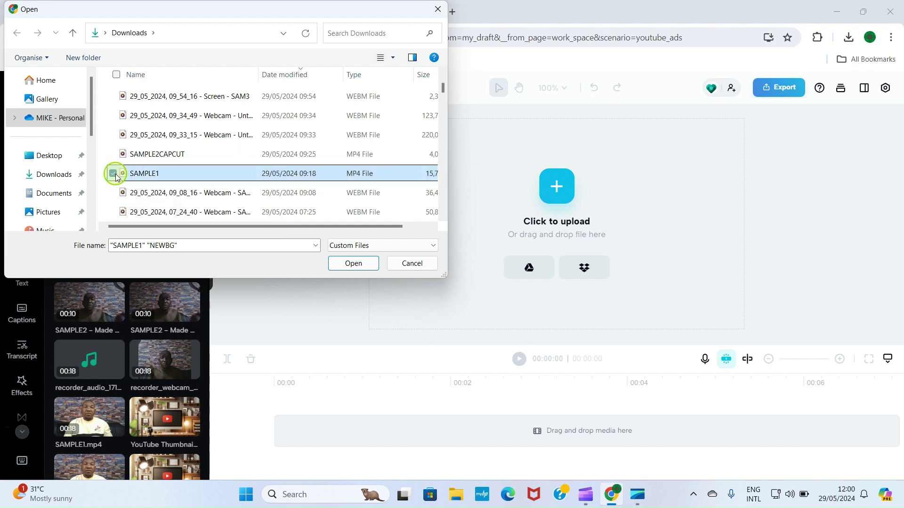
left_click(353, 264)
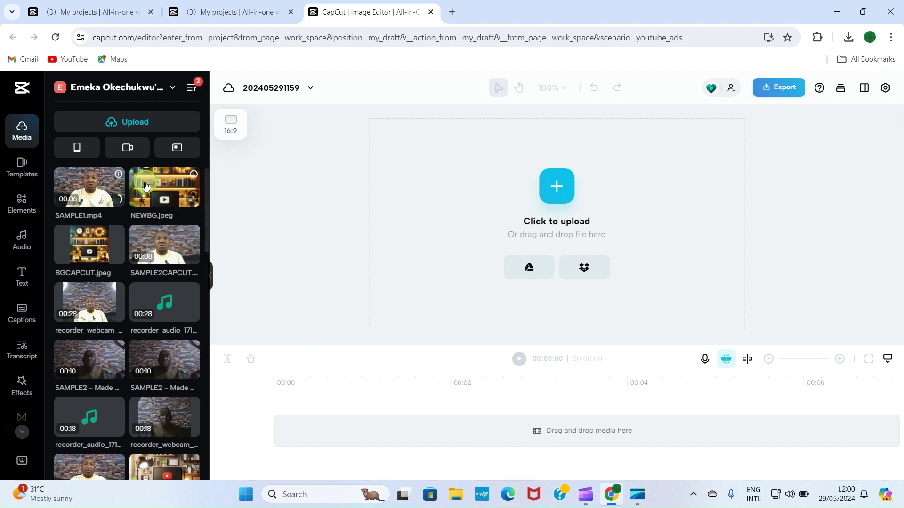
- Drag NEWBG.jpeg onto the timeline and stretch the clip from 5 seconds to 00:11:06
left_click_drag(145, 186, 290, 441)
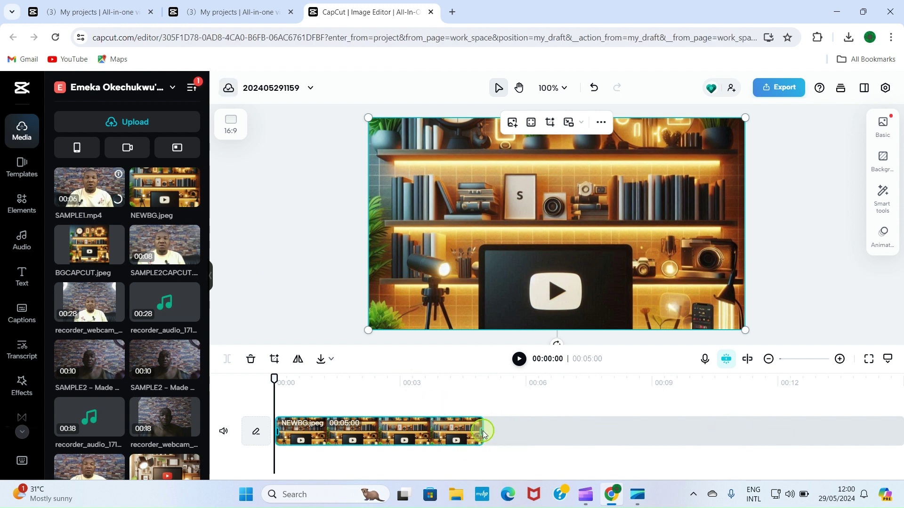
left_click_drag(484, 431, 746, 442)
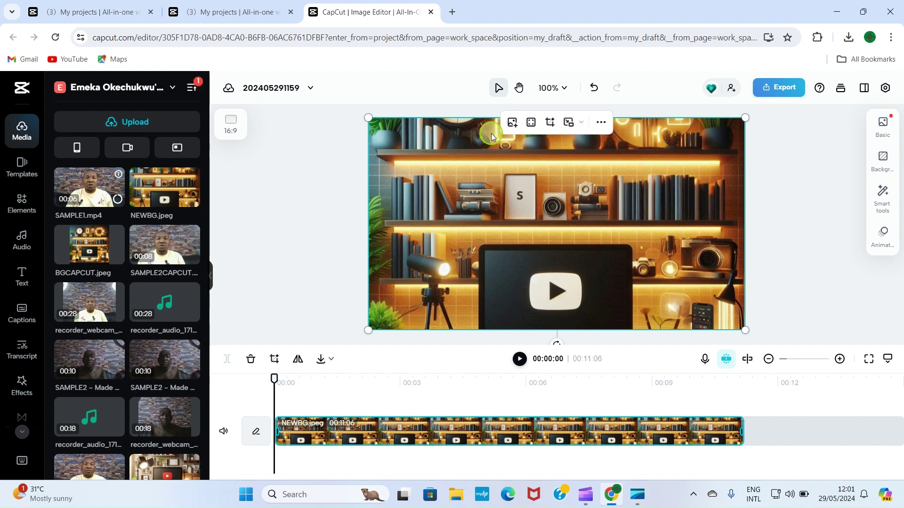
- Insert SAMPLE1.mp4 as an overlay clip above the NEWBG bookshelf background
left_click(513, 124)
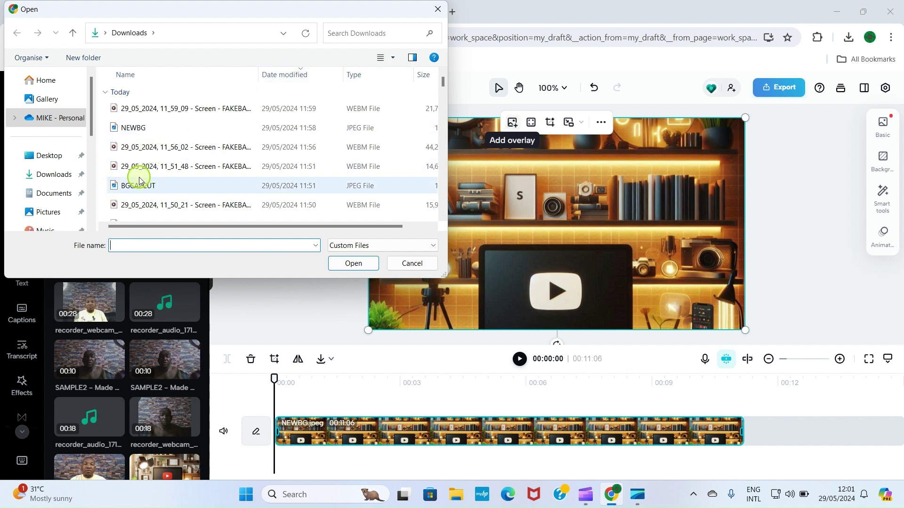
scroll(144, 207, "down", 2)
scroll(148, 173, "up", 2)
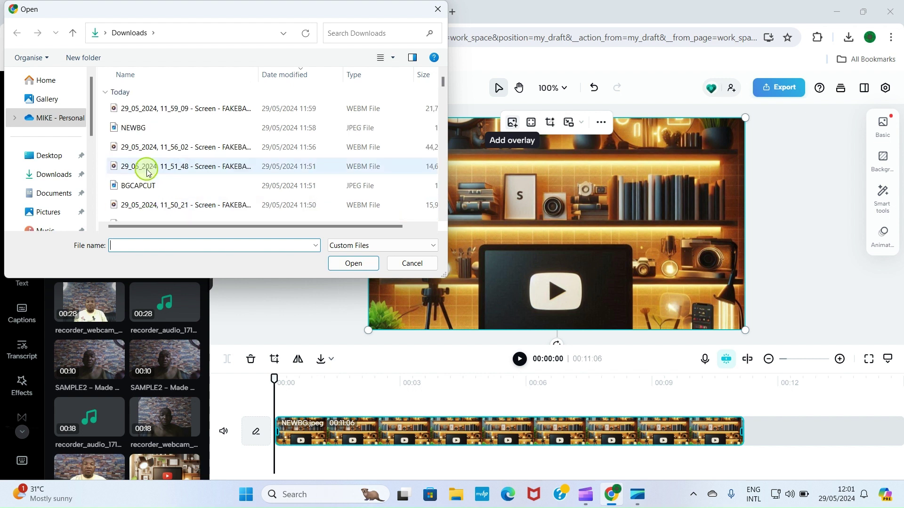
scroll(151, 156, "down", 1)
scroll(151, 175, "up", 1)
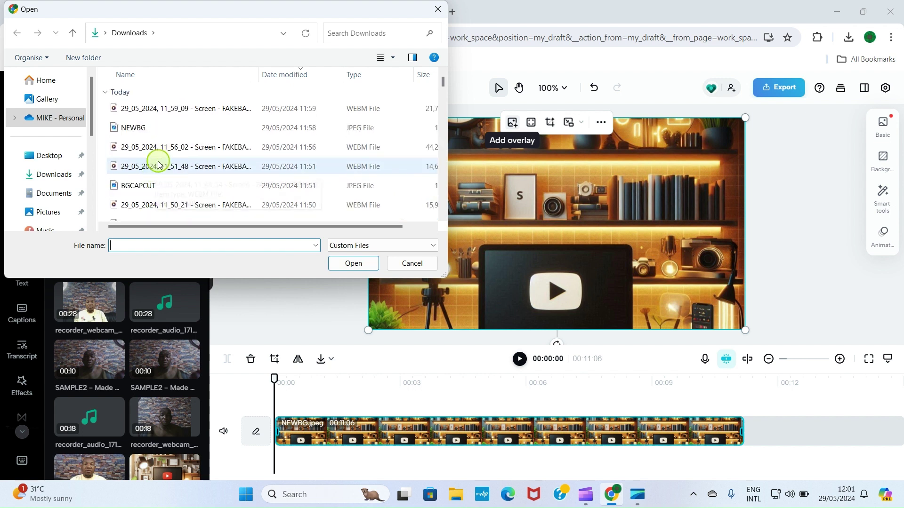
scroll(159, 165, "down", 2)
scroll(151, 163, "up", 2)
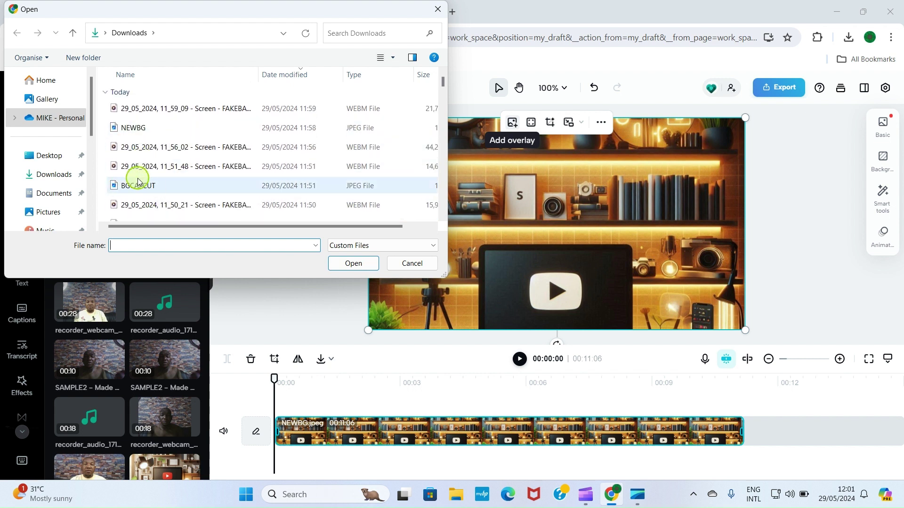
scroll(136, 181, "down", 3)
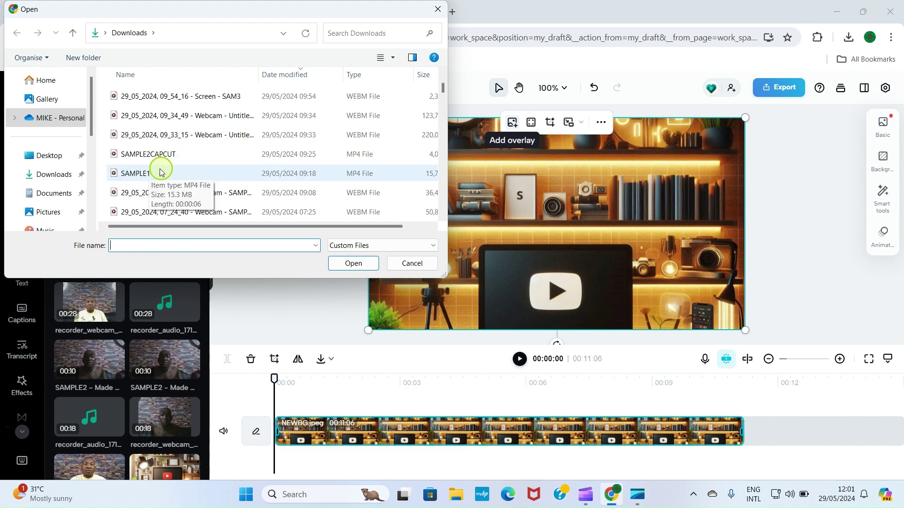
left_click(125, 174)
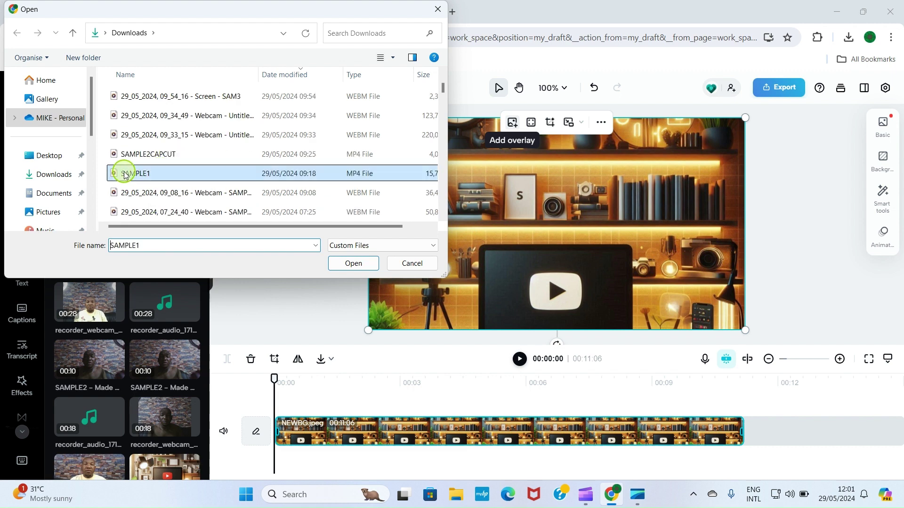
left_click(351, 263)
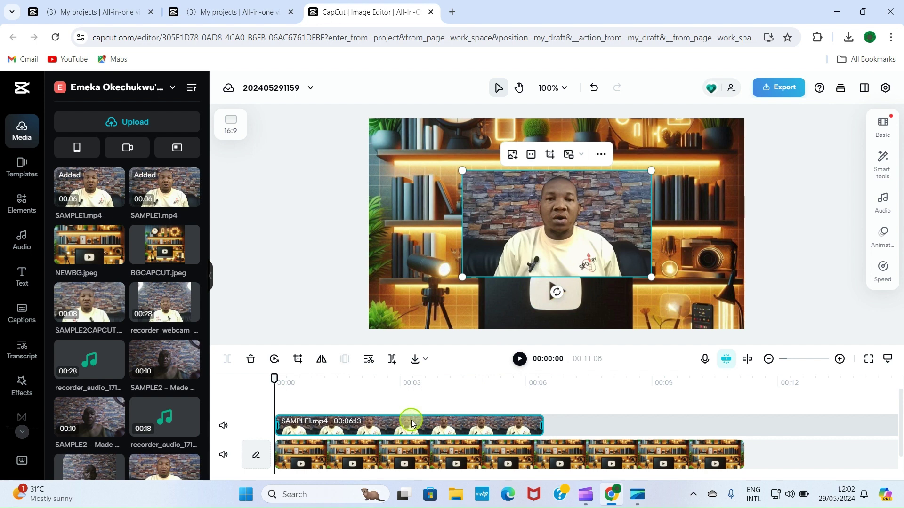
- Turn on Auto removal under Smart tools to strip the brick wall from SAMPLE1.mp4
left_click(883, 165)
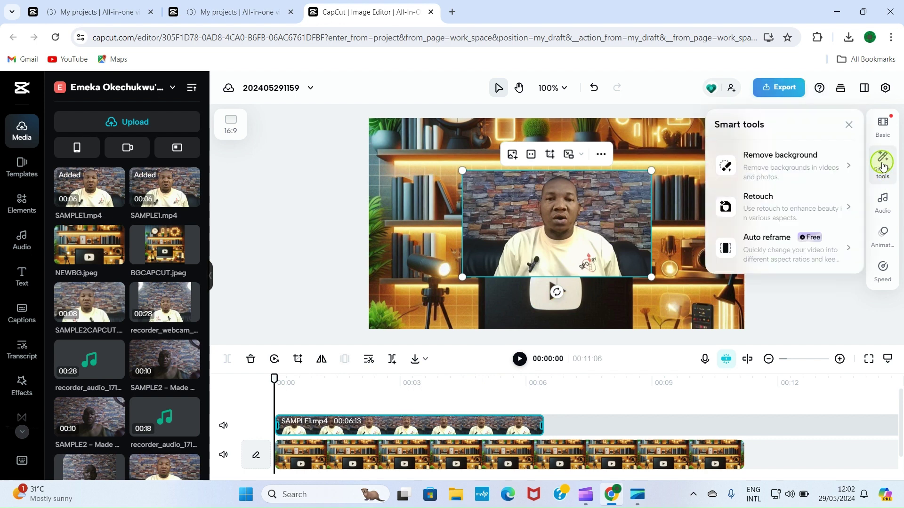
left_click(774, 162)
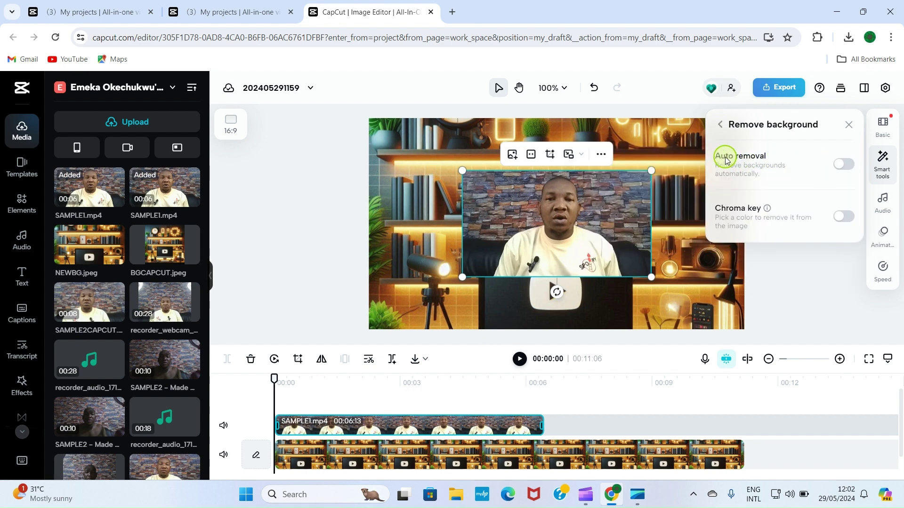
left_click(842, 168)
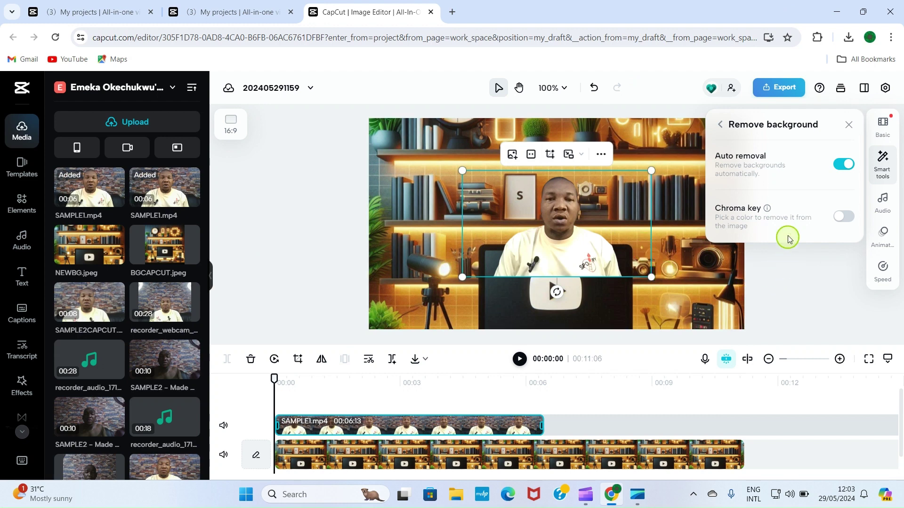
left_click(849, 125)
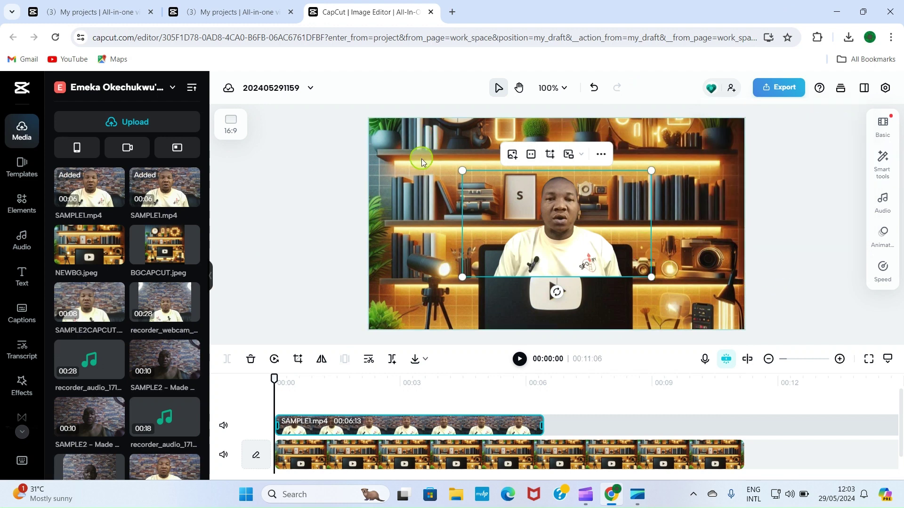
- Scale the presenter overlay to fill the canvas and trim NEWBG.jpeg to end at 00:06:13
left_click_drag(467, 169, 362, 123)
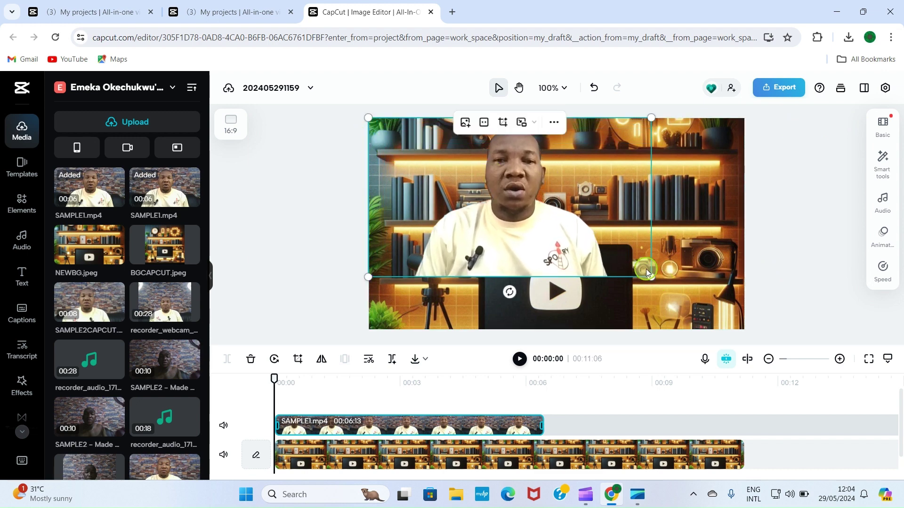
left_click_drag(652, 275, 752, 324)
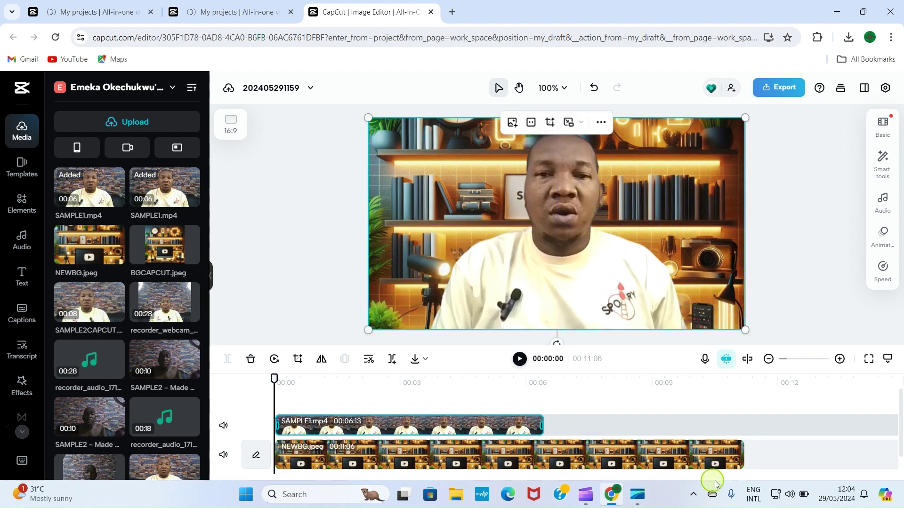
left_click(690, 455)
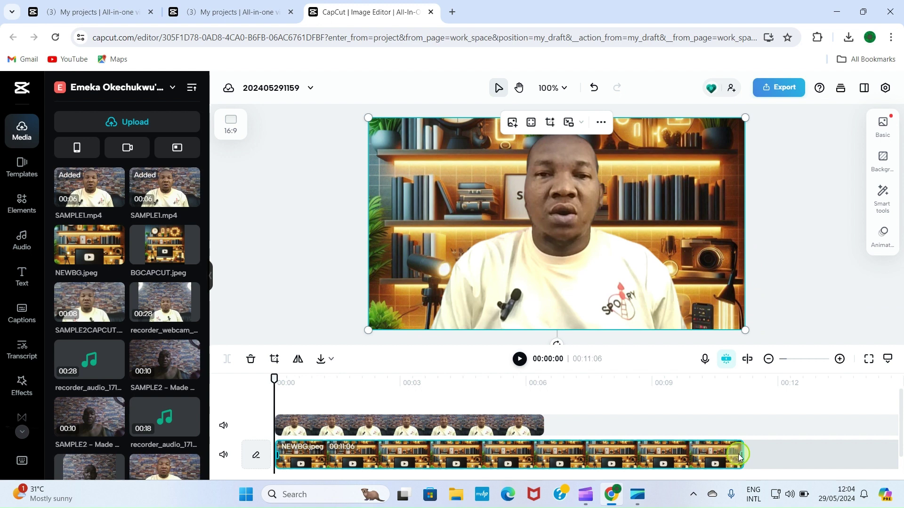
left_click_drag(741, 452, 544, 440)
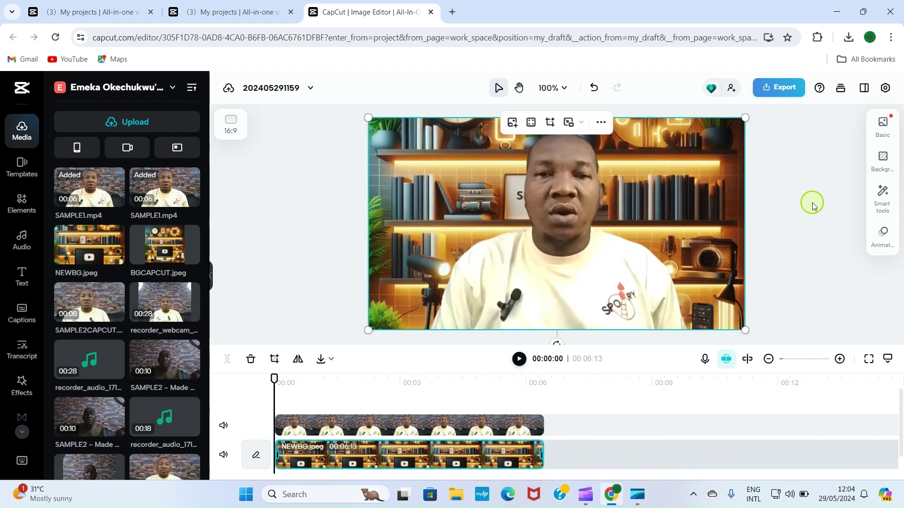
- Rename the project to BGVID
left_click(281, 87)
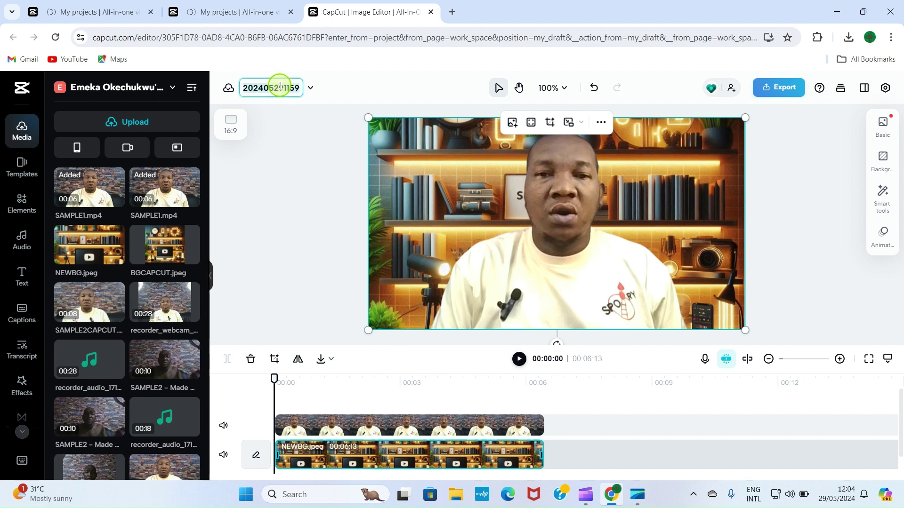
type("BGVID")
left_click(791, 156)
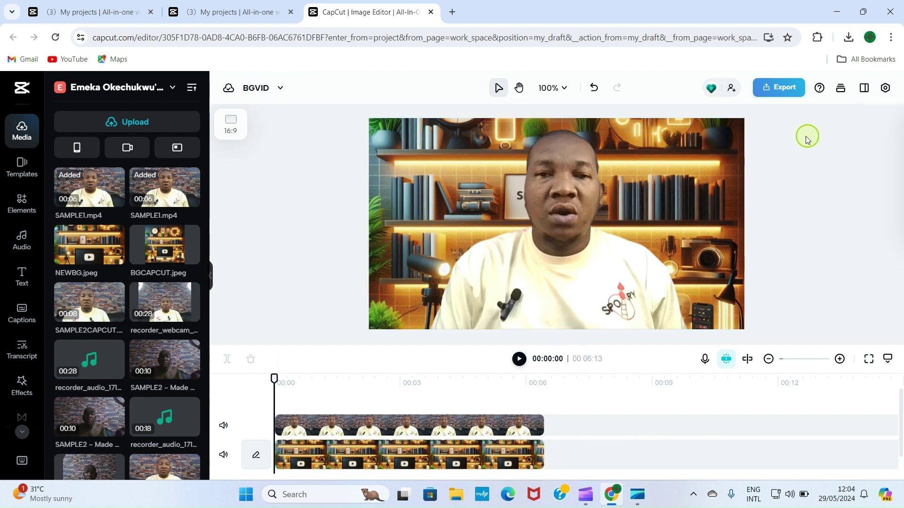
- Export the project as a downloadable 720p, 30fps MP4 at Recommended quality
left_click(774, 85)
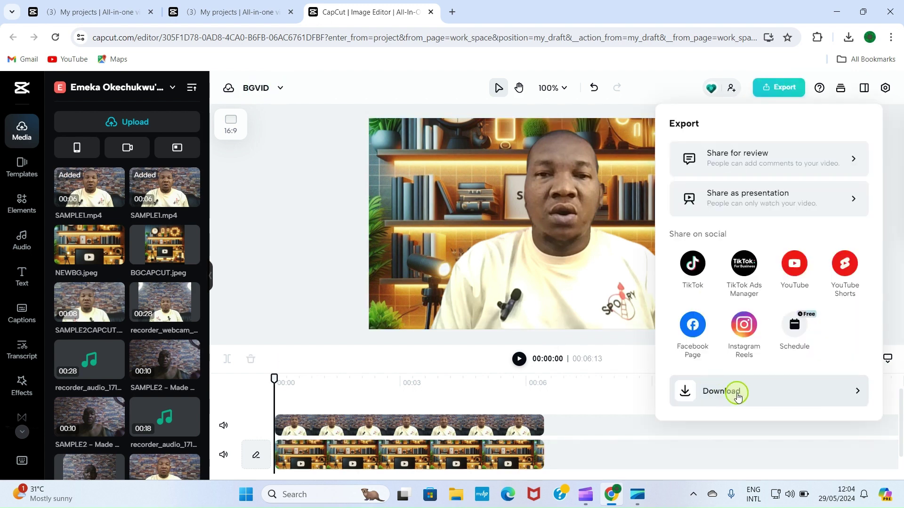
left_click(735, 395)
left_click(768, 453)
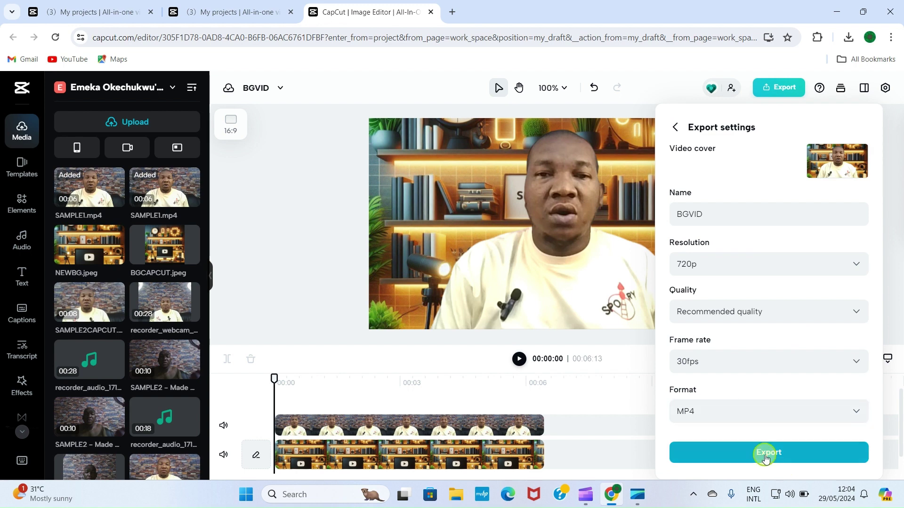